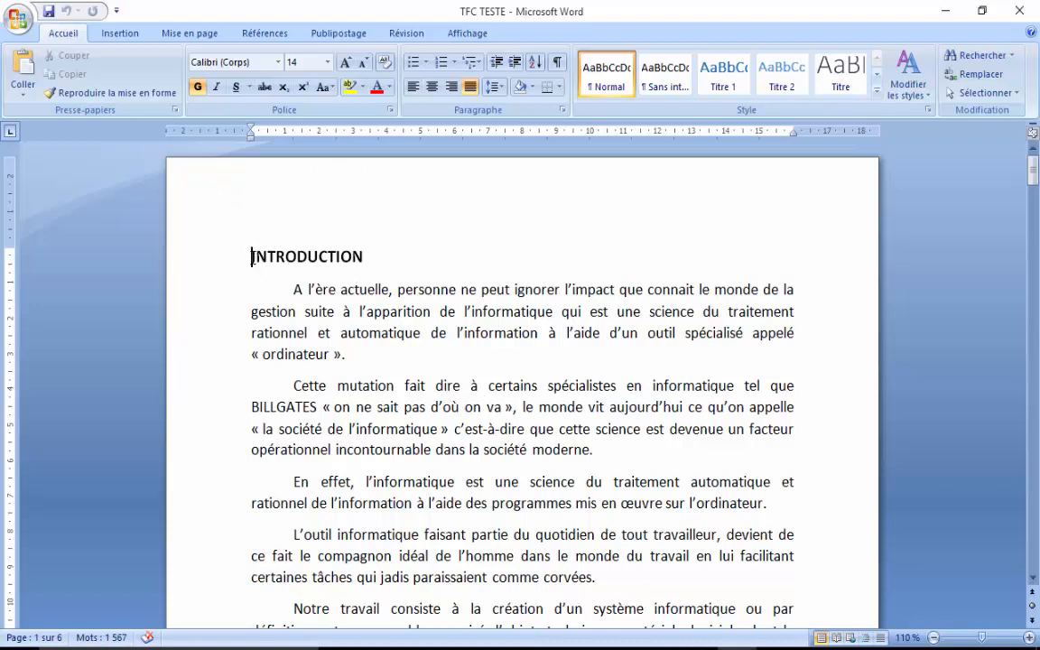
Apply the Titre 1 style to the INTRODUCTION heading.
drag(252, 256, 371, 256)
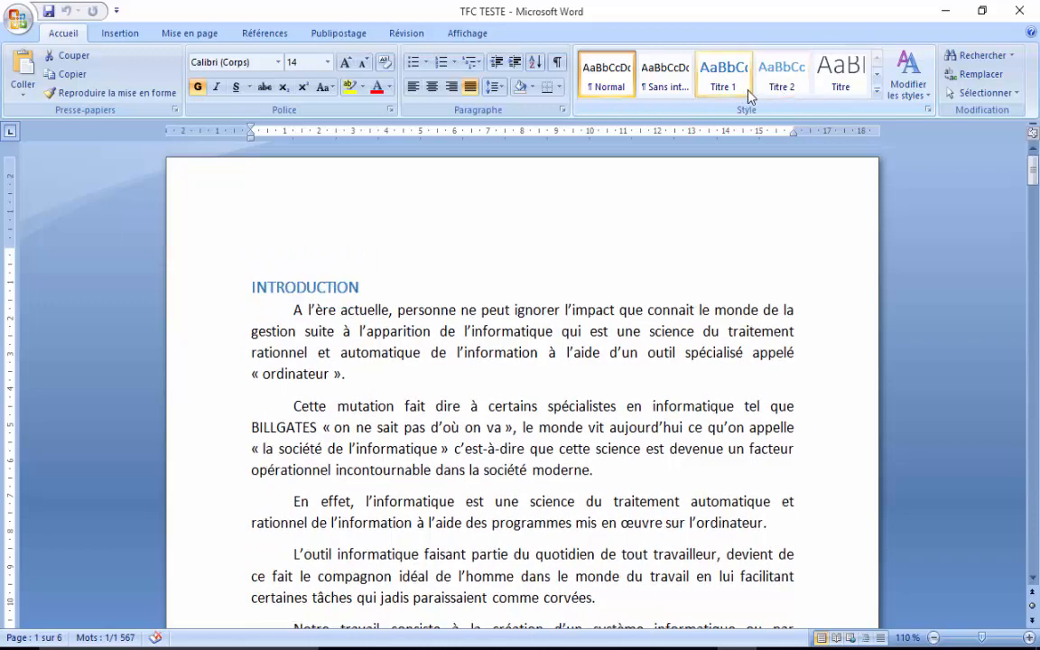
click(876, 87)
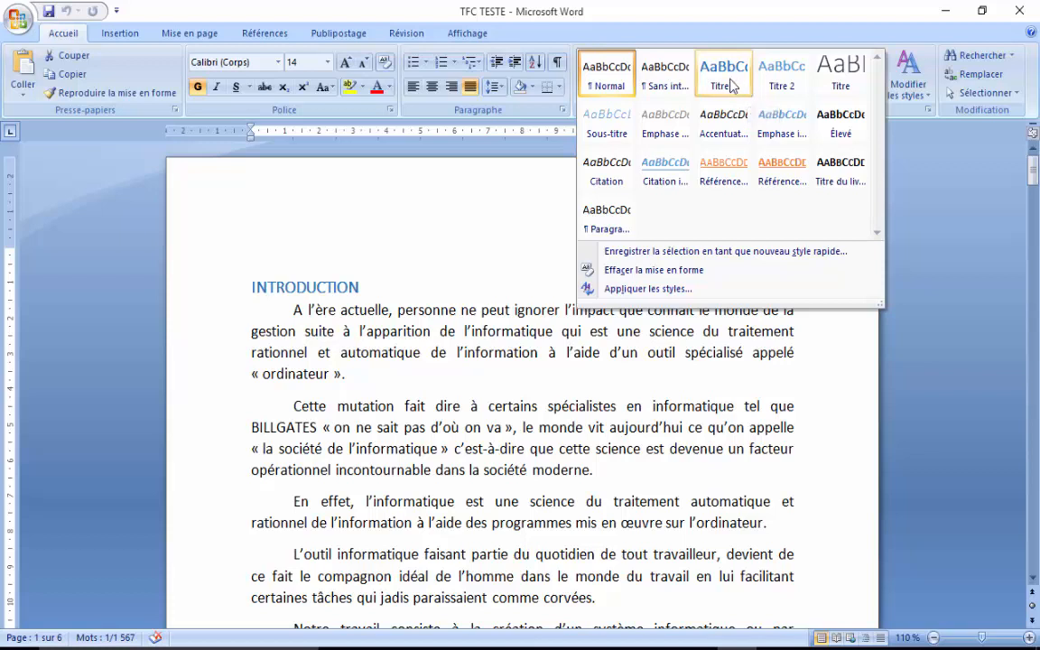
click(730, 83)
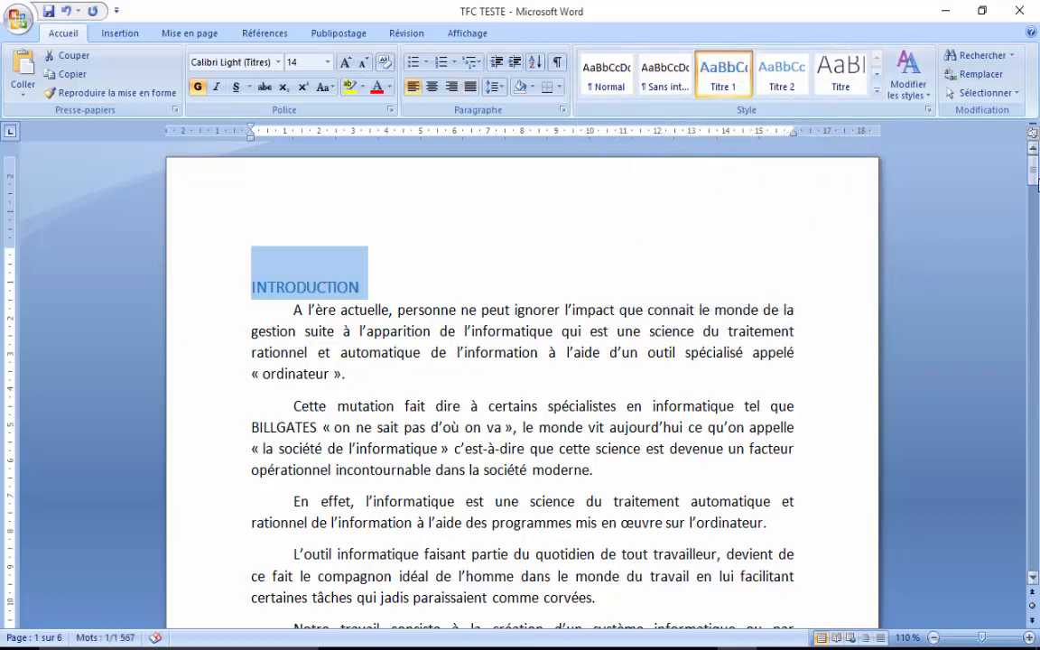
Apply the Titre 1 style to the PRESENTATION DU SUJET heading.
drag(1034, 170, 1038, 252)
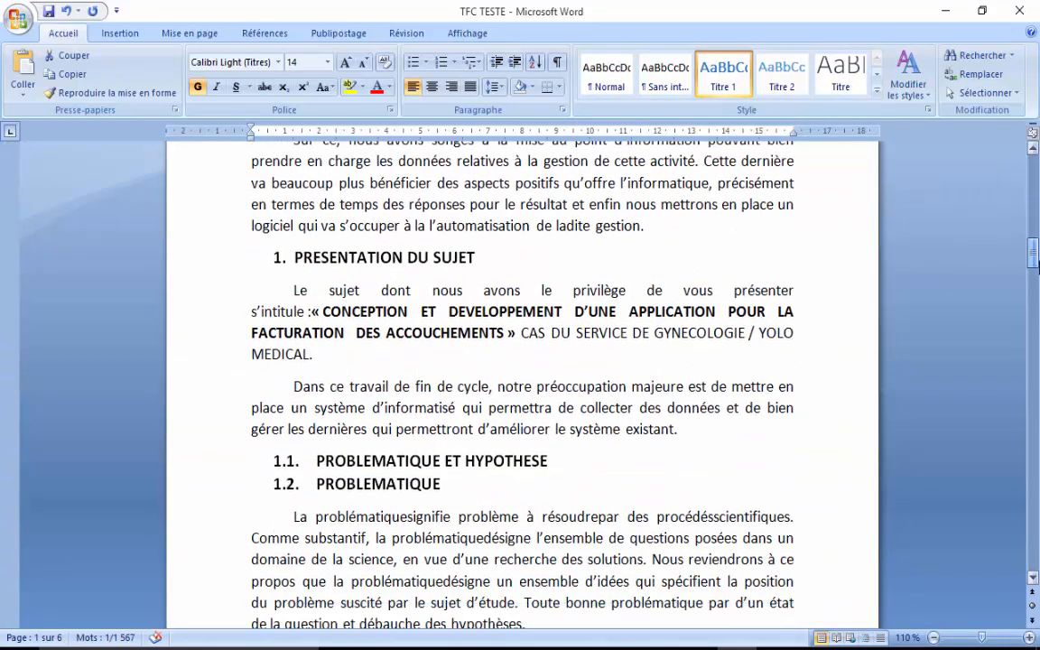
drag(271, 239, 442, 238)
click(724, 72)
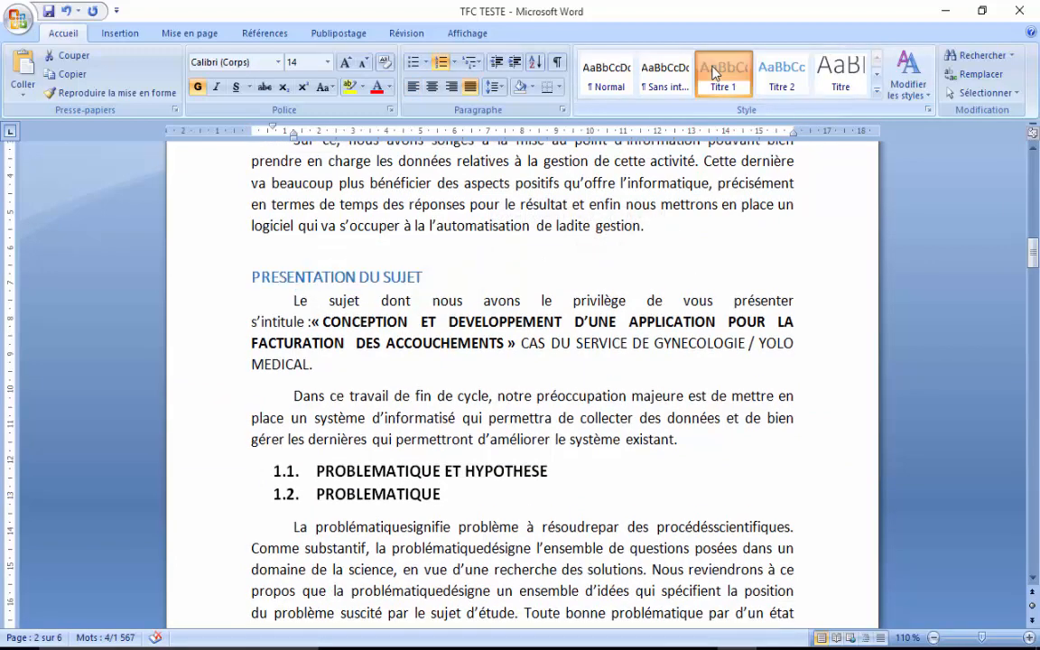
Apply the Titre 2 style to the PROBLEMATIQUE ET HYPOTHESE heading.
click(314, 471)
drag(404, 467, 557, 471)
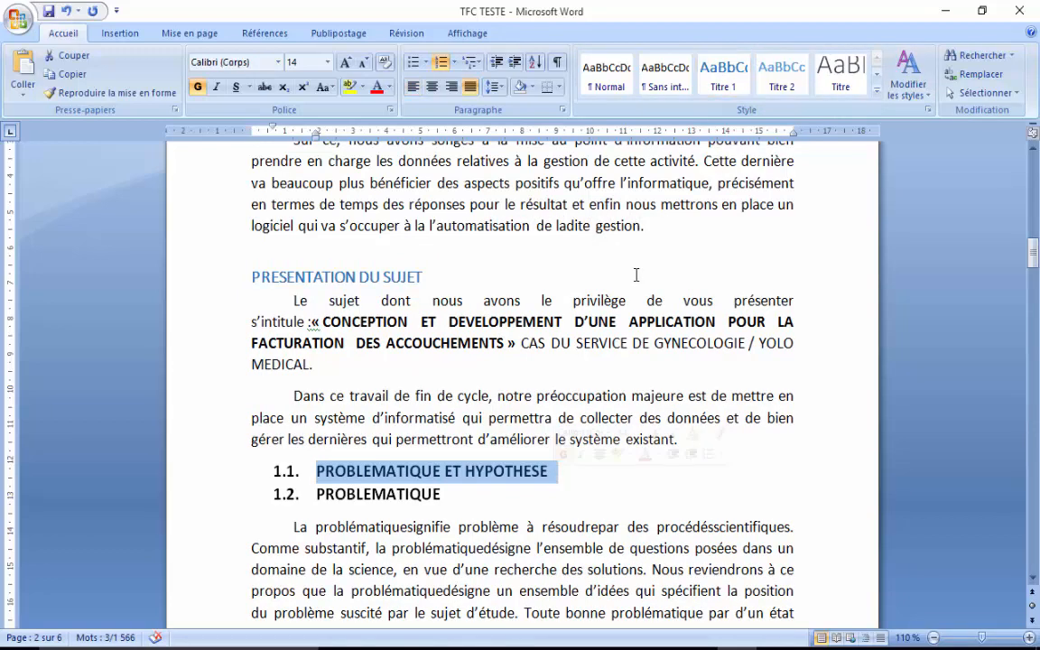
click(782, 88)
Apply the Titre 1 style to the HYPOTHESE heading at the start of page 3.
drag(1034, 253, 1037, 275)
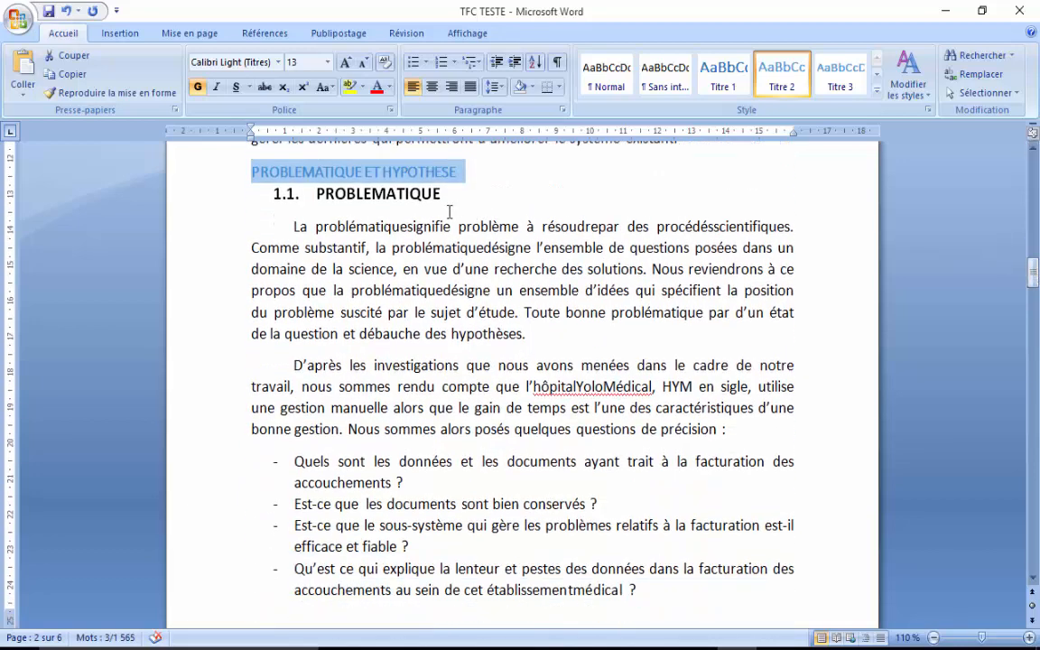
drag(1036, 278, 1036, 323)
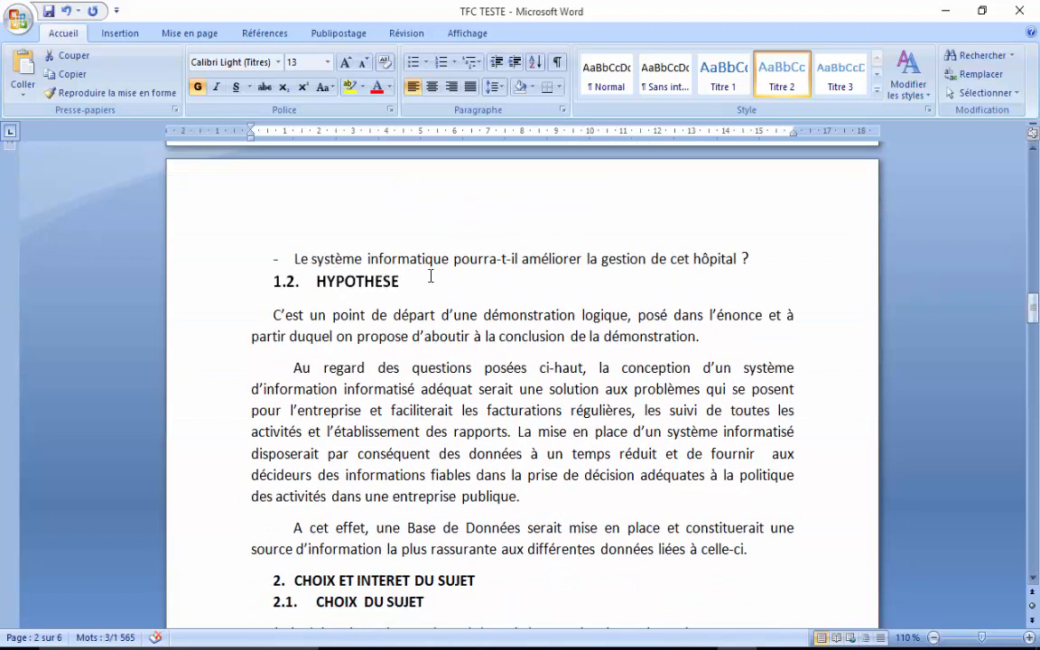
drag(317, 281, 417, 284)
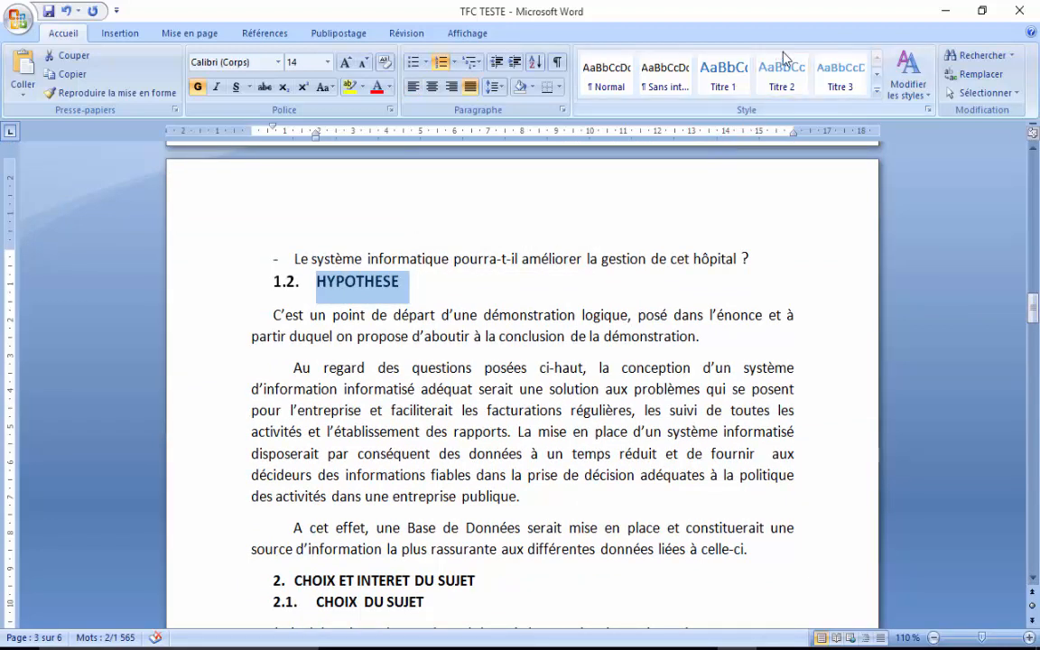
click(723, 72)
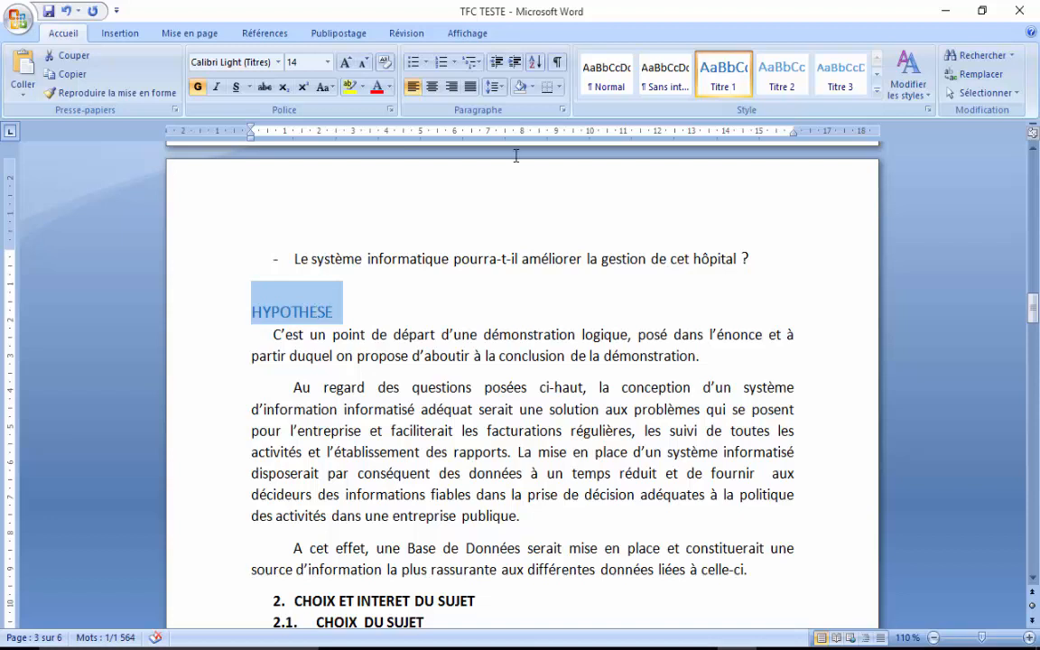
Modify the Titre 1 style so its font colour is Automatique.
right_click(723, 85)
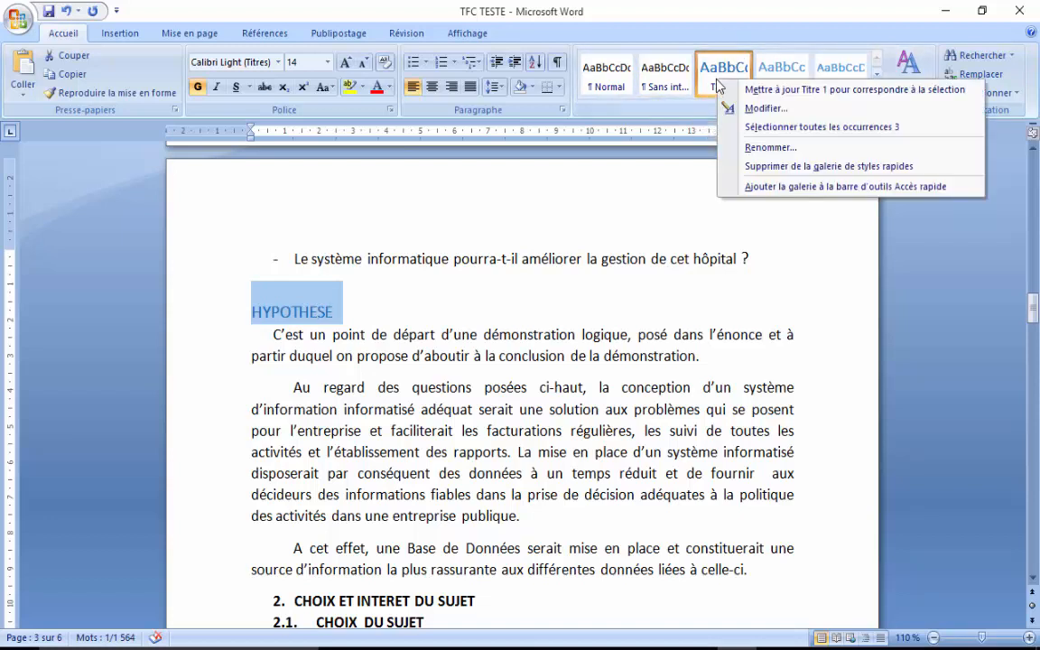
click(755, 109)
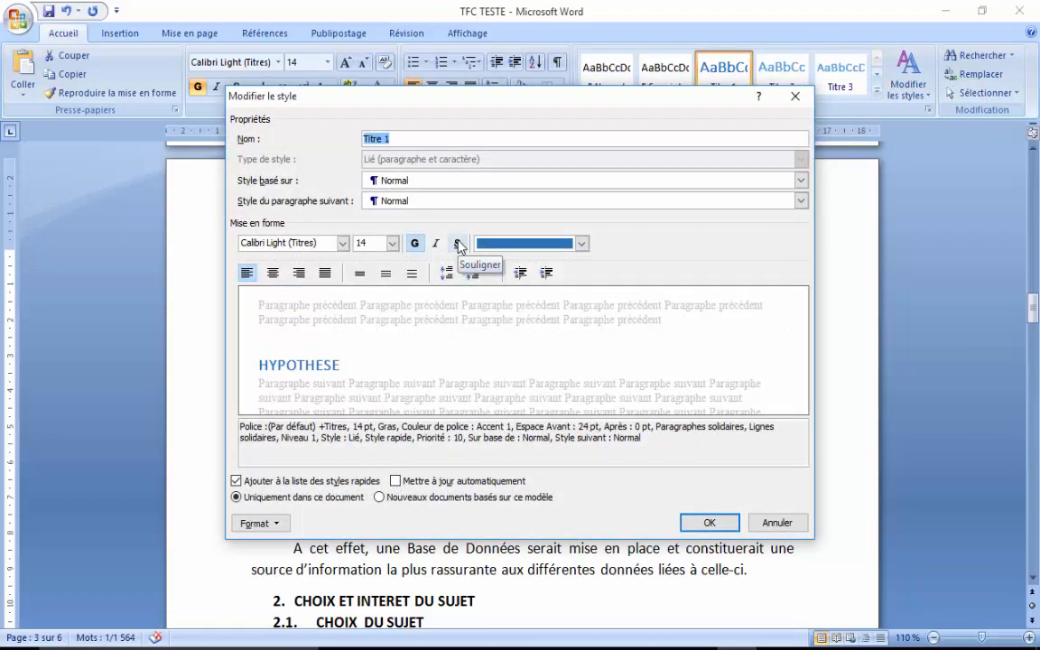
click(581, 242)
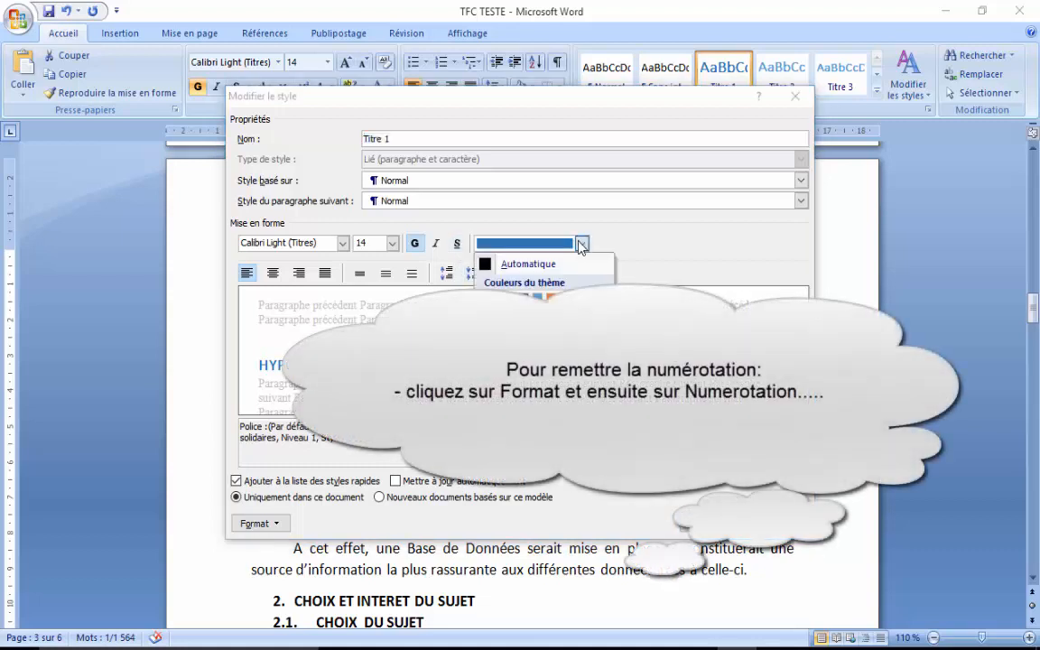
click(518, 267)
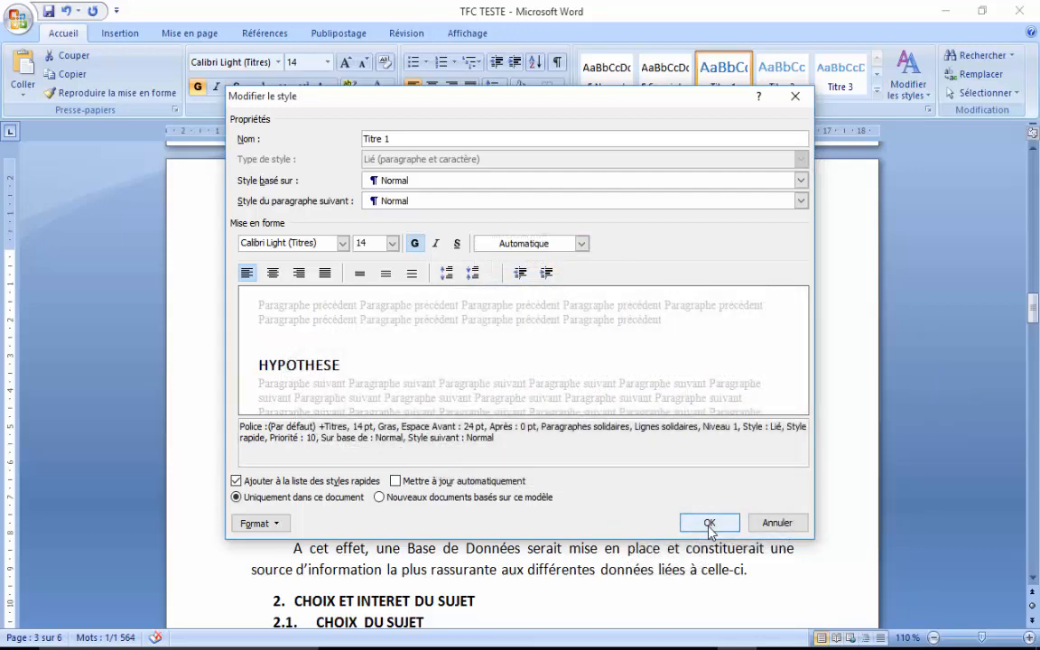
click(710, 524)
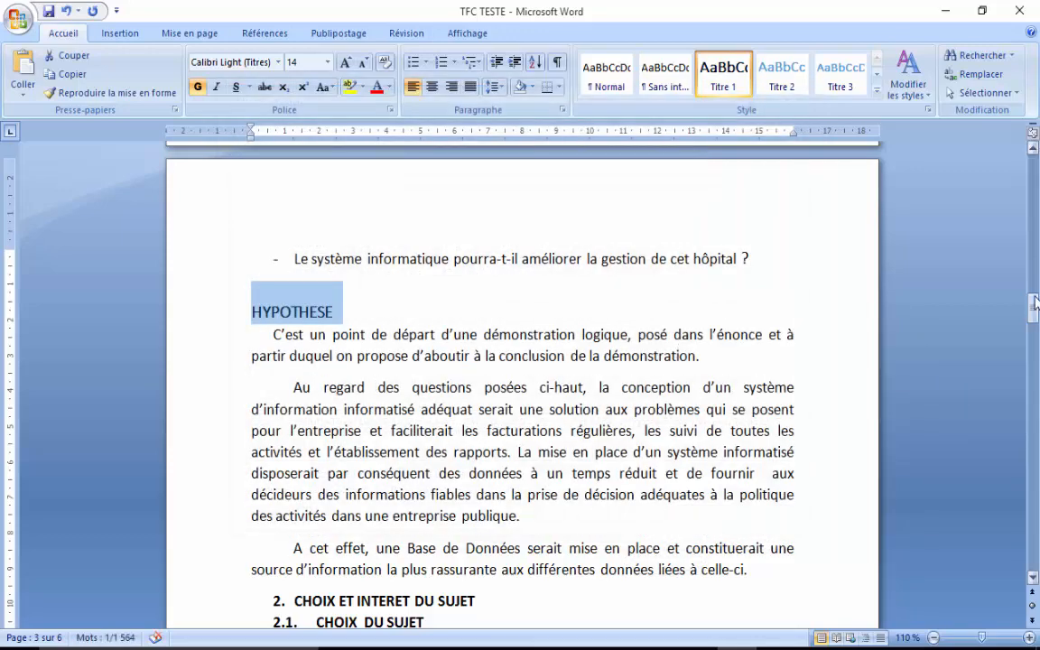
Remove the break before the CHAPITRE III line so it joins the end of the SECTION 2 : Etape Physique line.
drag(1032, 330, 942, 151)
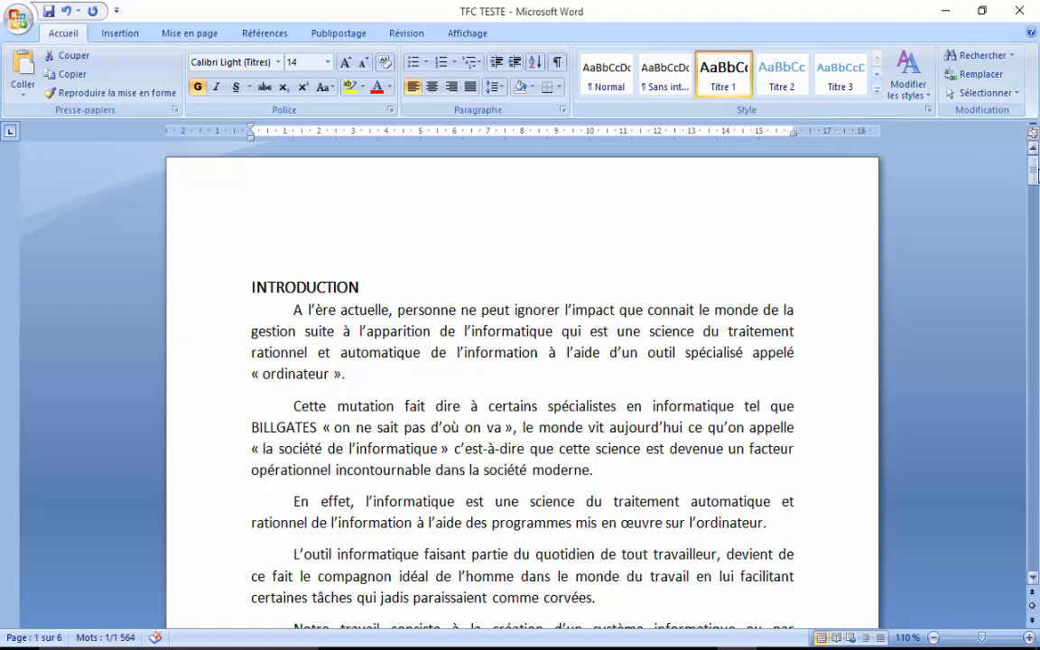
drag(1036, 172, 1033, 506)
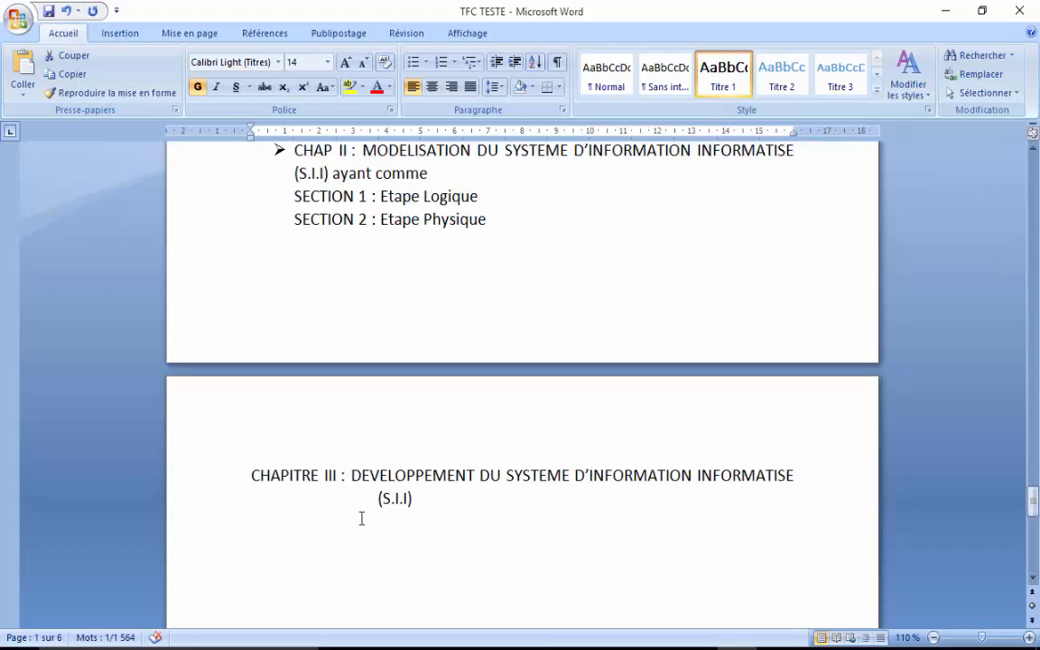
click(257, 322)
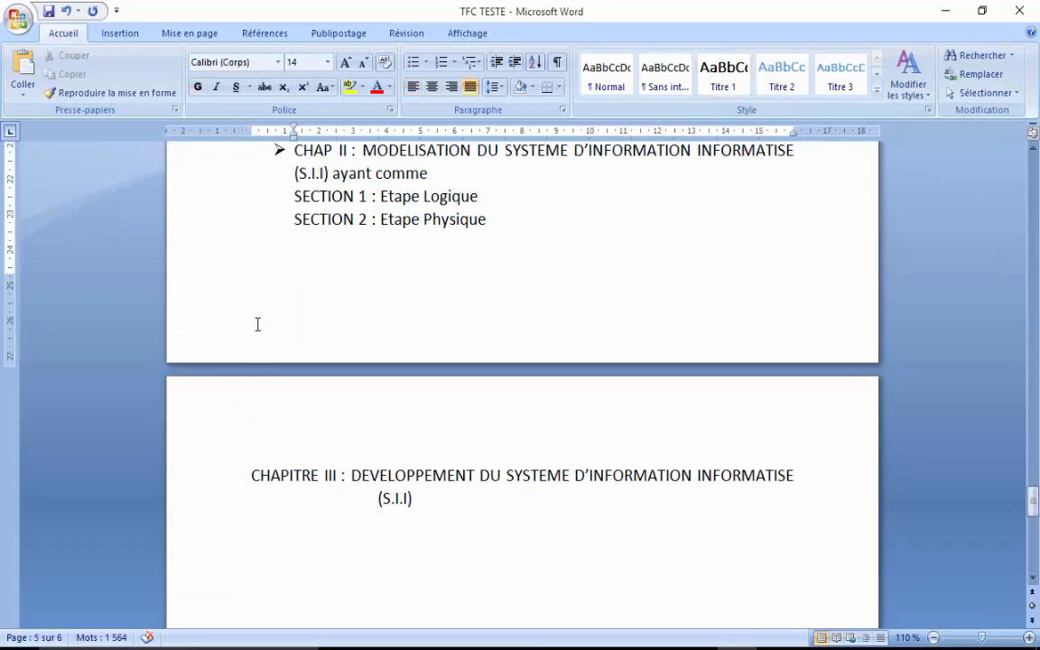
click(394, 311)
click(512, 227)
key(Return)
key(BackSpace)
click(269, 422)
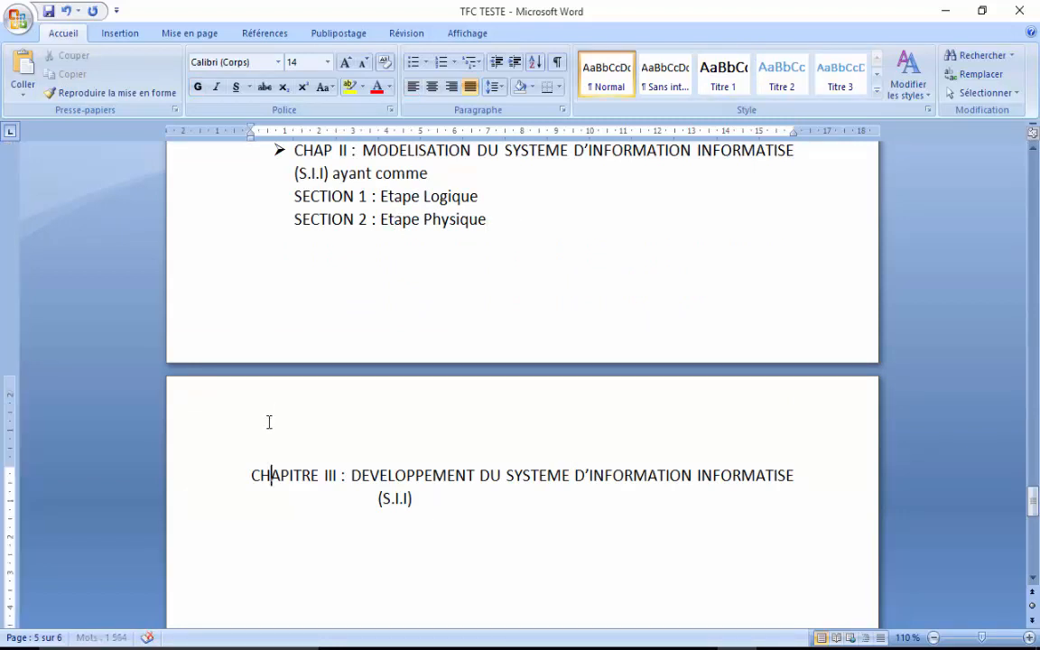
click(249, 478)
key(BackSpace)
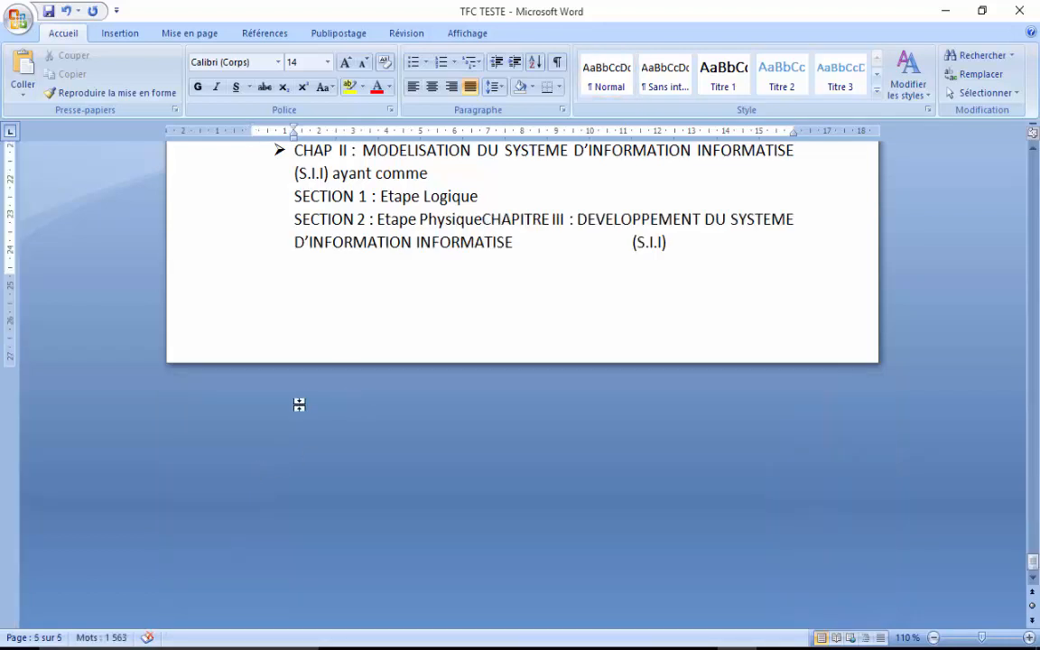
Insert a page break after the document's last line and add a Table automatique 2 table of contents on the new page.
click(678, 247)
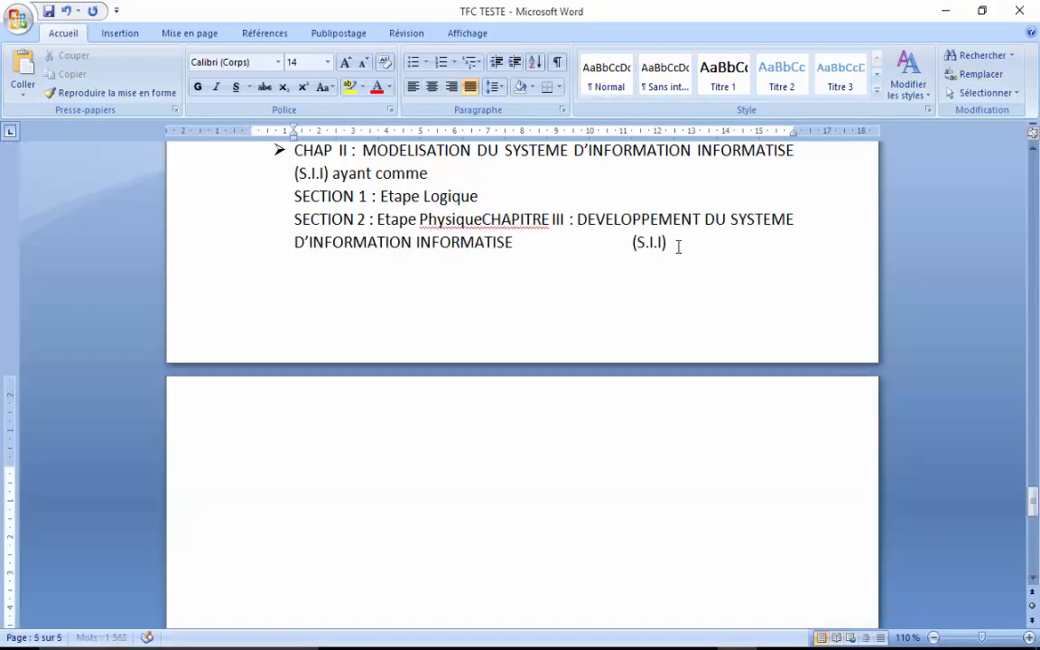
key(ctrl+Return)
click(265, 33)
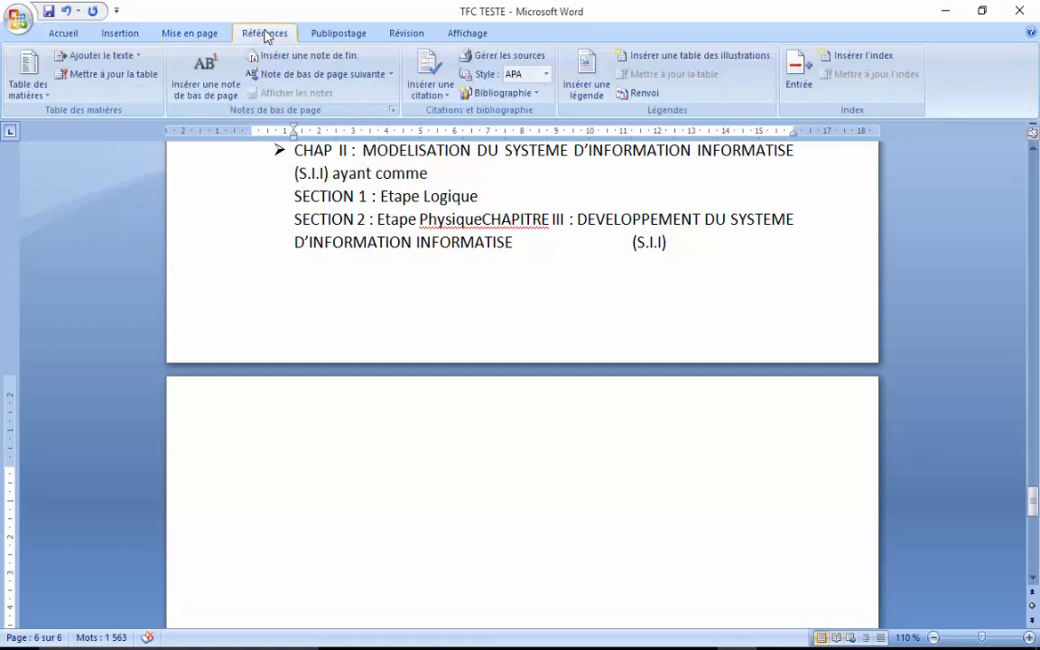
click(43, 94)
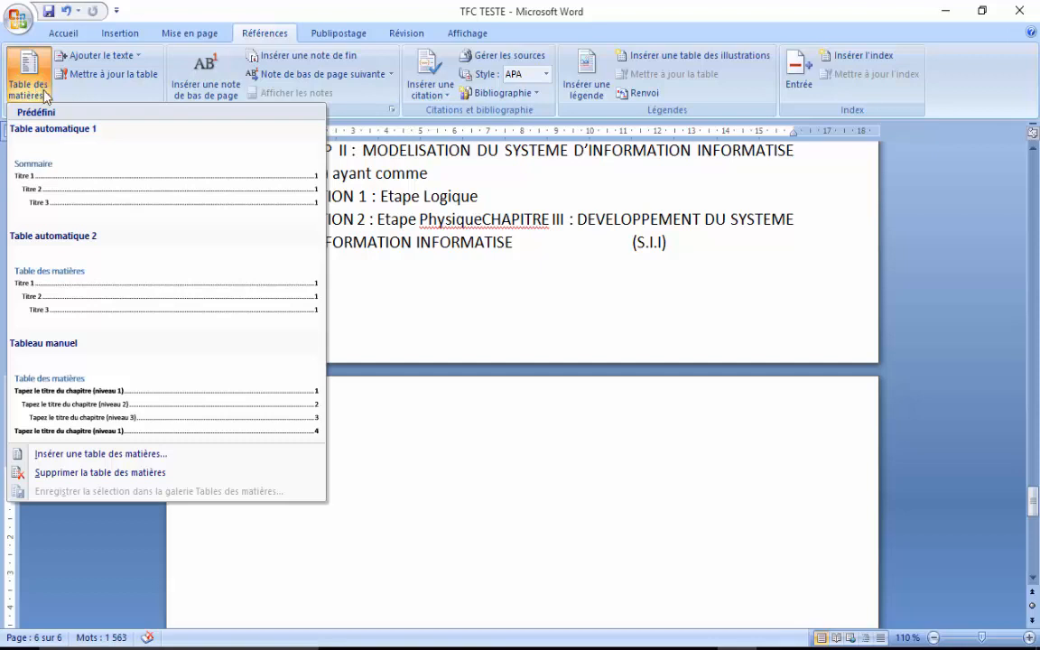
click(99, 279)
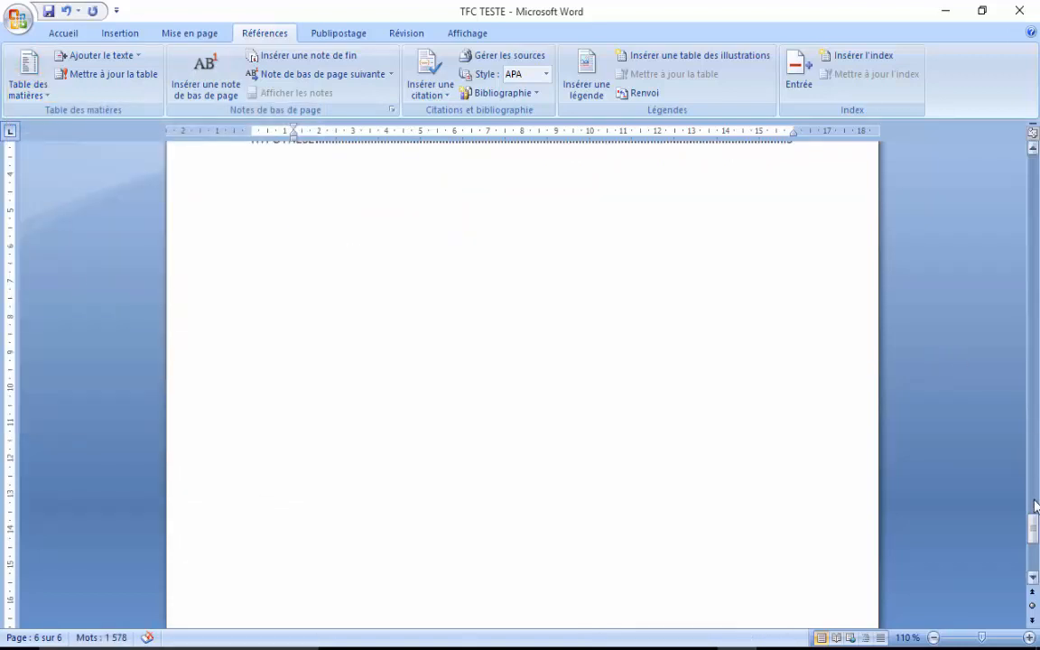
drag(1034, 530, 1036, 510)
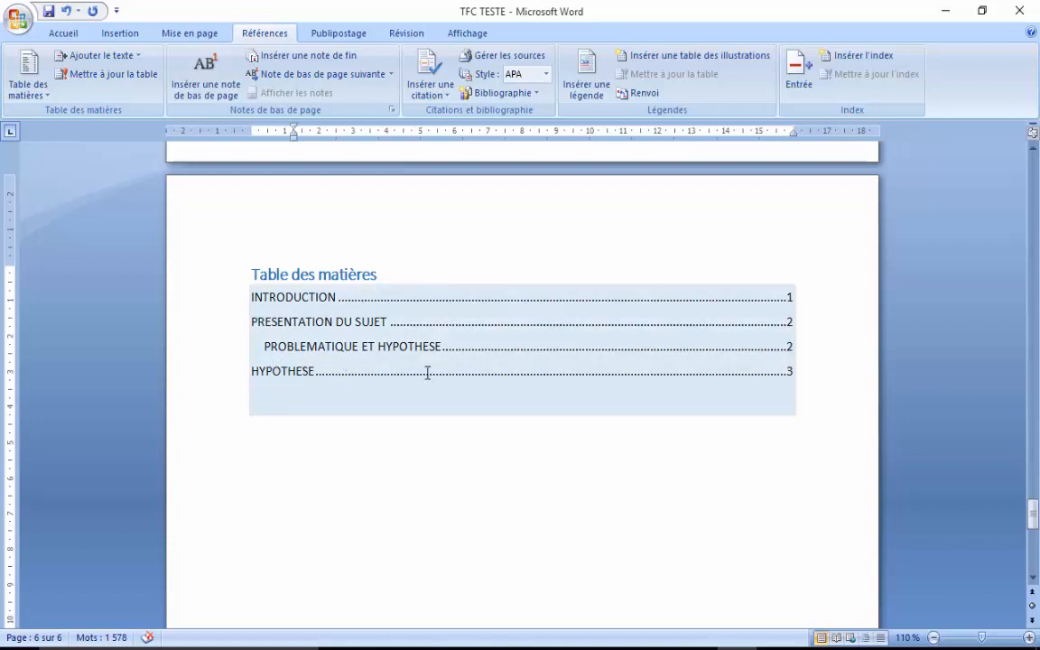
click(733, 499)
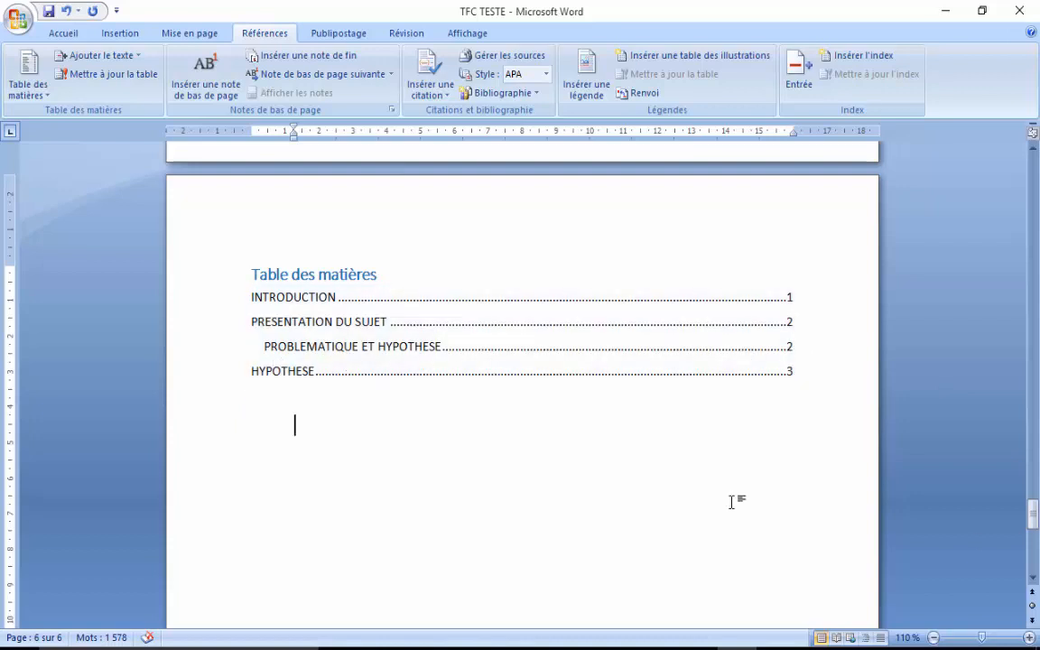
Insert blank lines before the HYPOTHESE heading to push it down to page 5.
drag(1034, 515, 1037, 301)
click(354, 287)
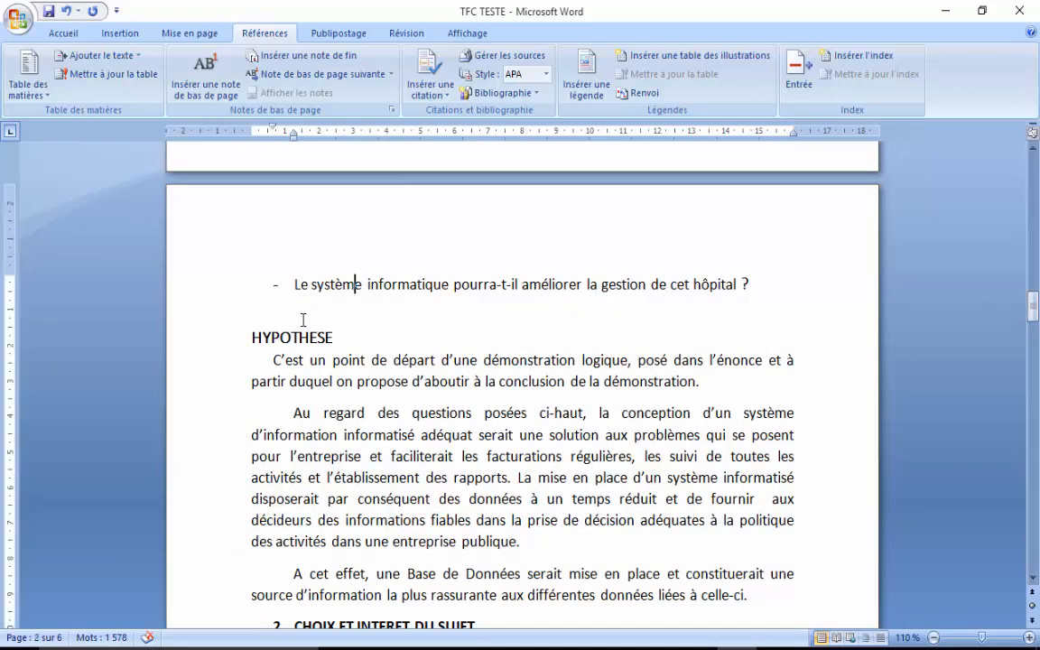
click(249, 332)
key(Return)
key(Return)
key(Return)
key(Return)
key(Return)
key(Return)
key(Return)
key(Return)
key(Return)
key(Return)
key(Return)
key(Return)
key(Return)
key(Return)
key(Return)
key(Return)
key(Return)
key(Return)
key(Return)
key(Return)
key(Return)
key(Return)
key(Return)
key(Return)
key(Return)
key(Return)
key(Return)
key(Return)
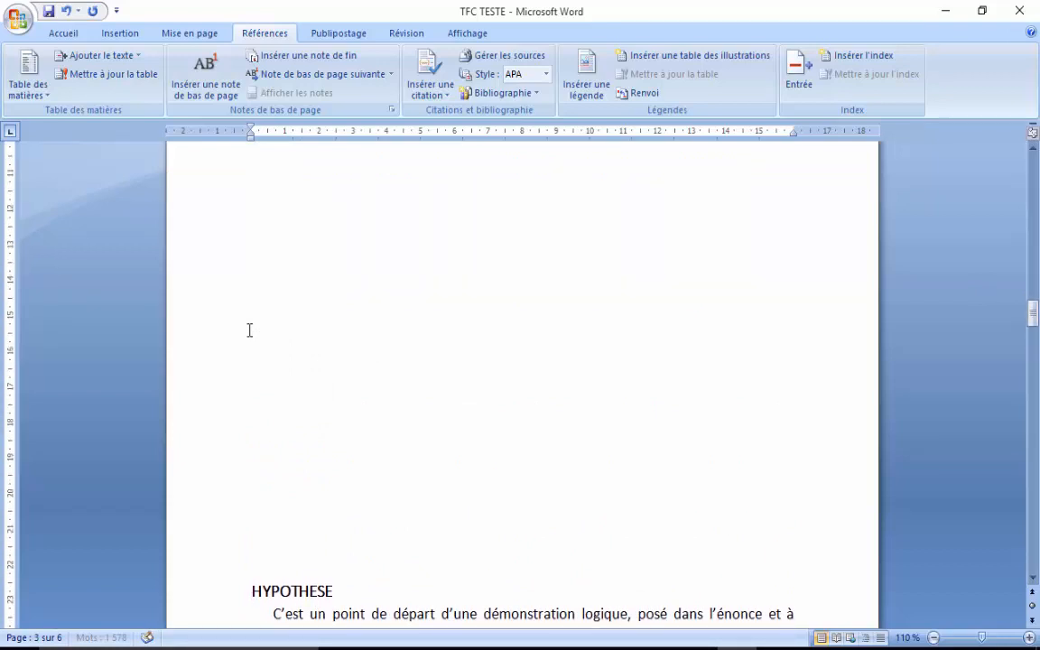
click(253, 560)
key(BackSpace)
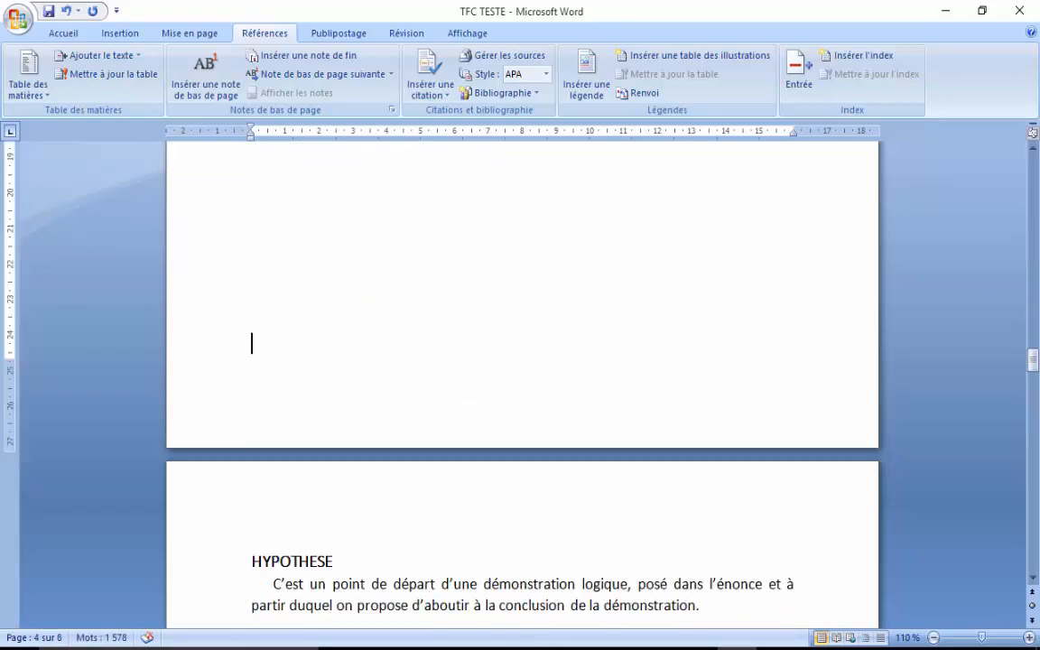
click(318, 560)
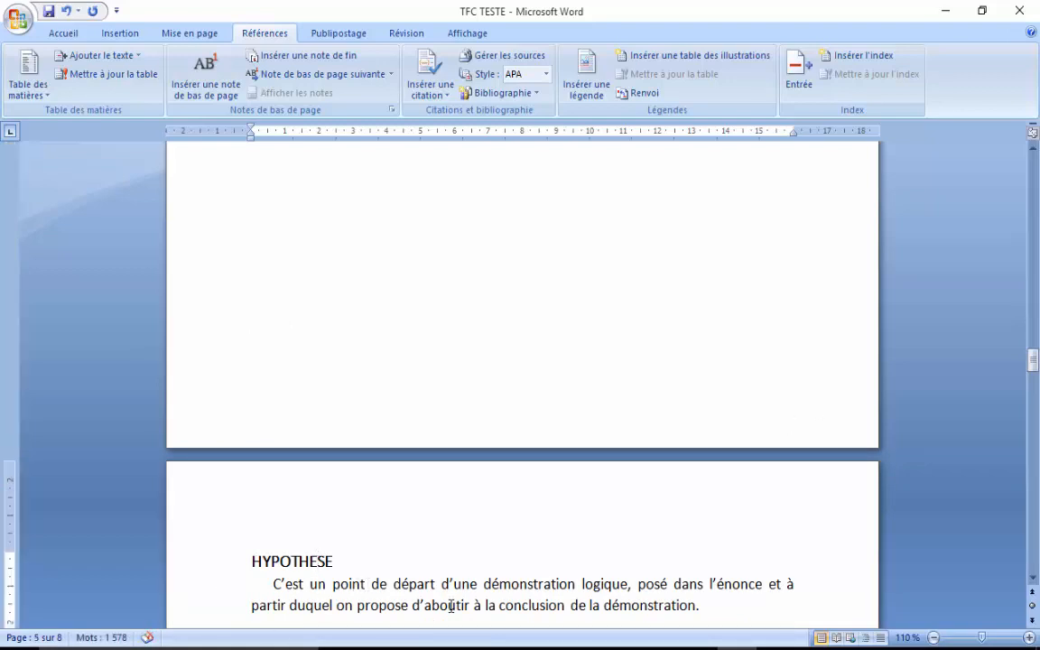
Update the table of contents at the end of the document to match the moved heading.
drag(1036, 371, 1035, 541)
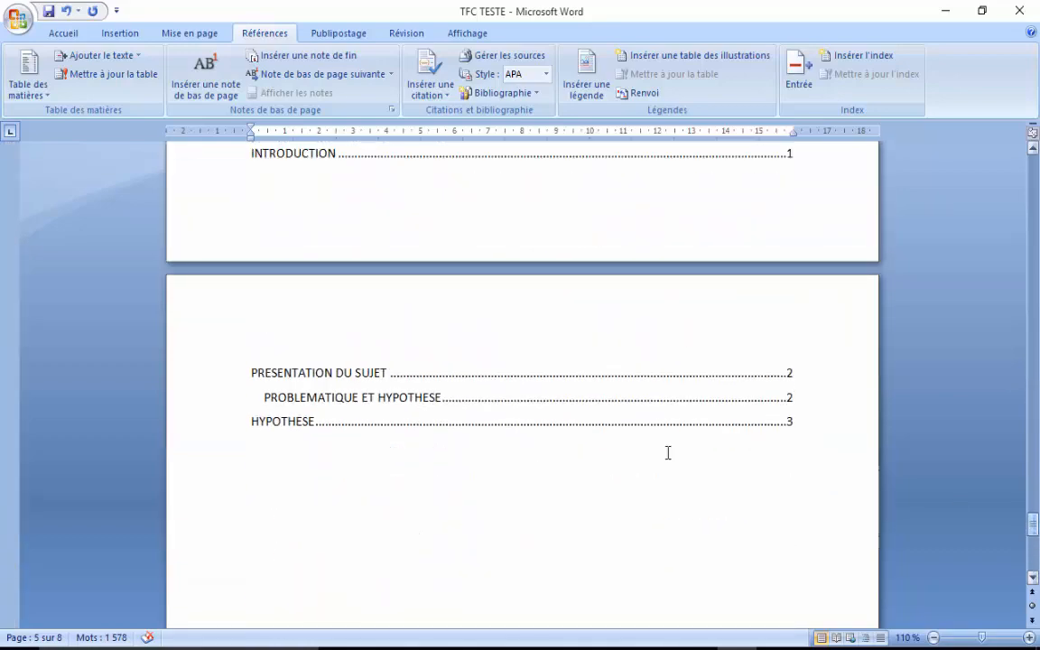
click(529, 397)
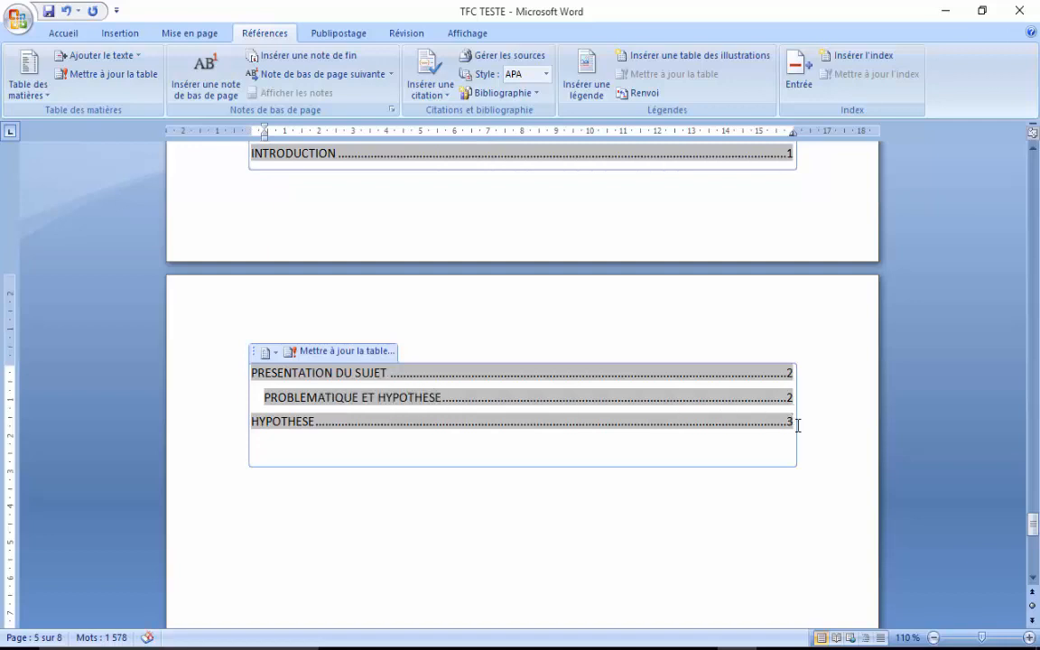
click(352, 351)
click(528, 353)
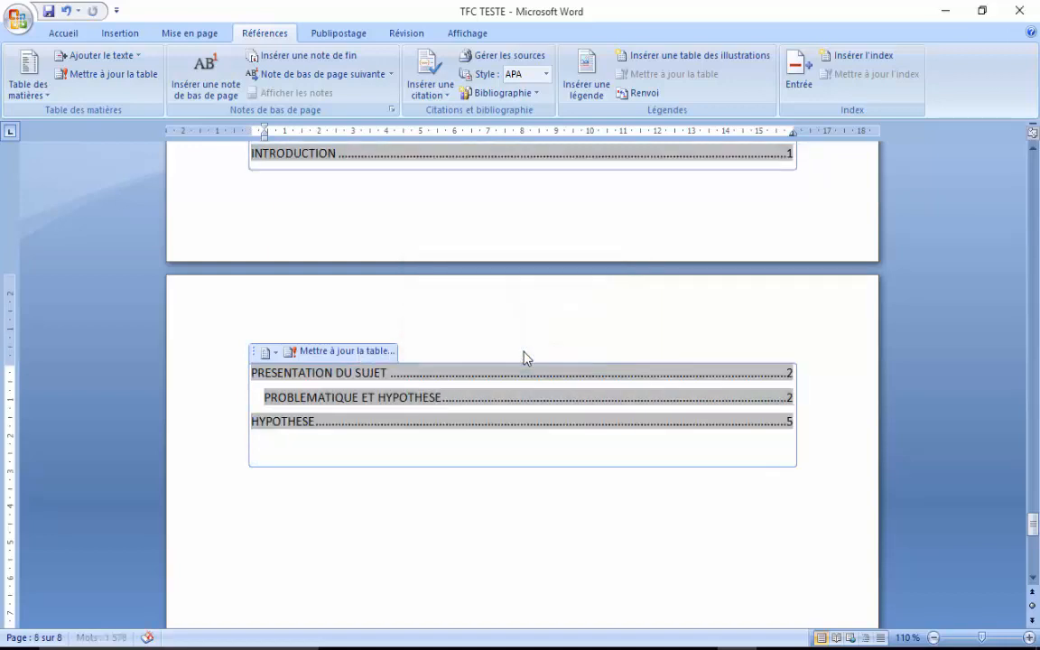